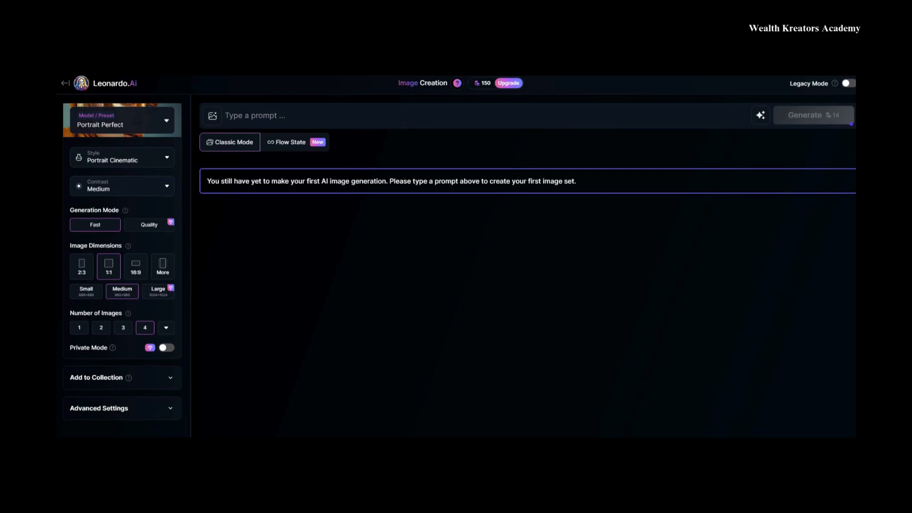
Paste the image prompt describing a weathered, wise woman with silver eyes carving an obsidian dagger by a roaring hearth
{"action": "right_click", "coordinate": [229, 116]}
{"action": "left_click", "coordinate": [274, 201]}
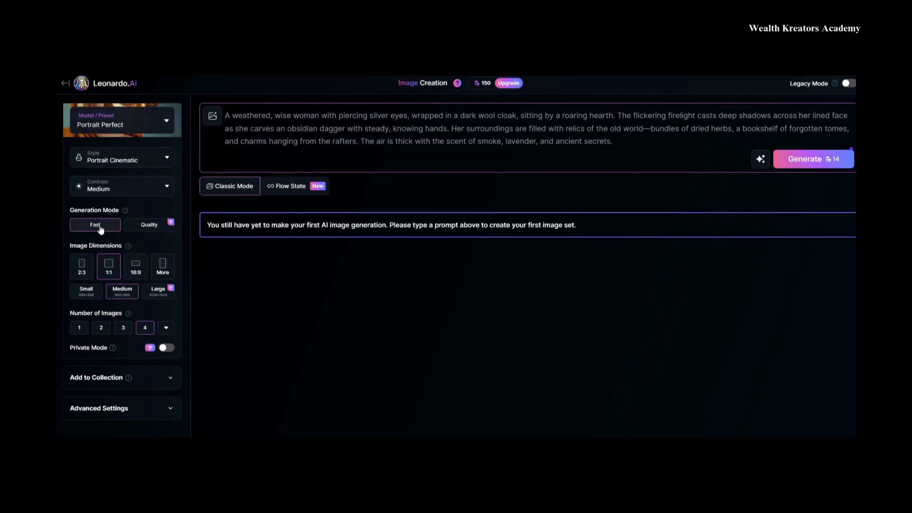
Generate four images from the prompt with Medium contrast and 16:9 image dimensions
{"action": "left_click", "coordinate": [169, 190]}
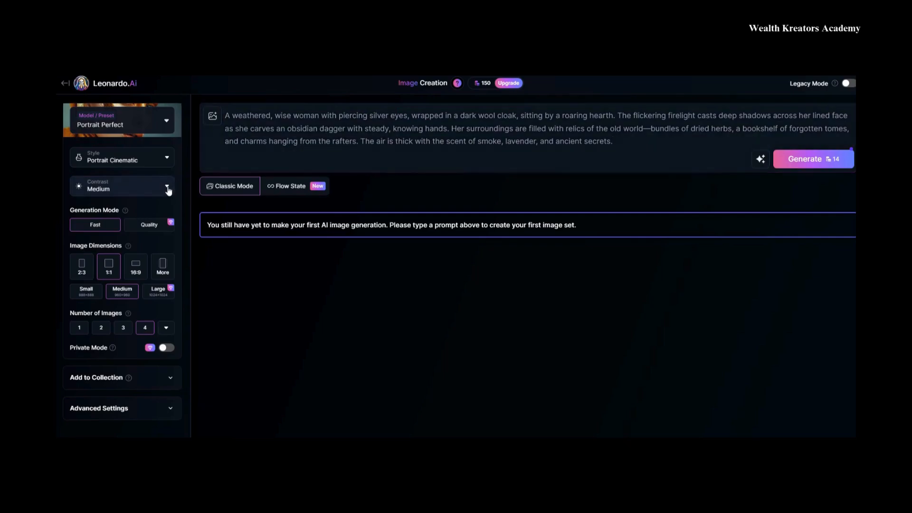
{"action": "left_click", "coordinate": [169, 190]}
{"action": "left_click", "coordinate": [159, 220]}
{"action": "left_click", "coordinate": [137, 267]}
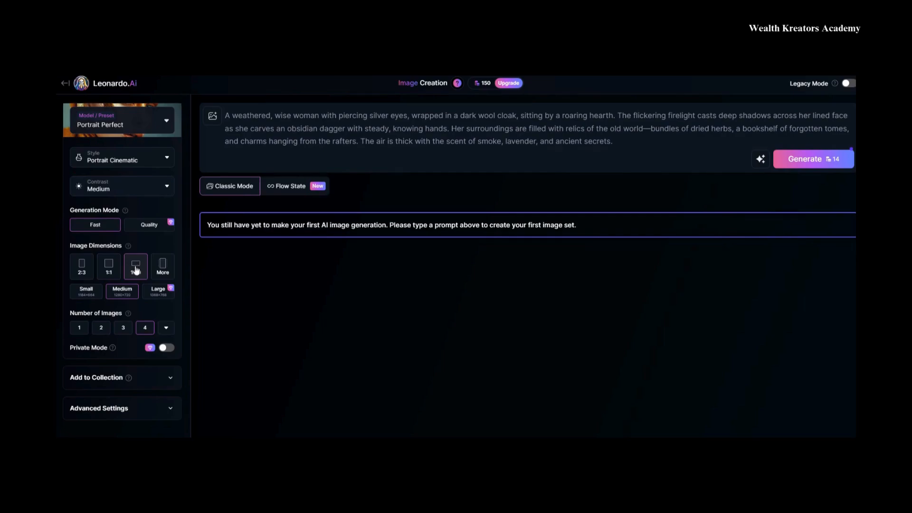
{"action": "left_click", "coordinate": [807, 160]}
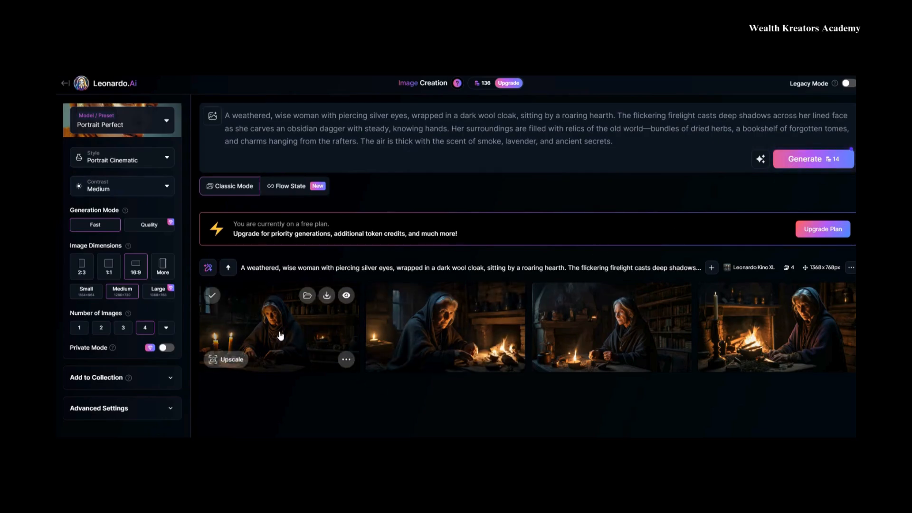
View the generated images of the woman one after another at full size, then close the preview
{"action": "left_click", "coordinate": [281, 336]}
{"action": "left_click", "coordinate": [773, 282]}
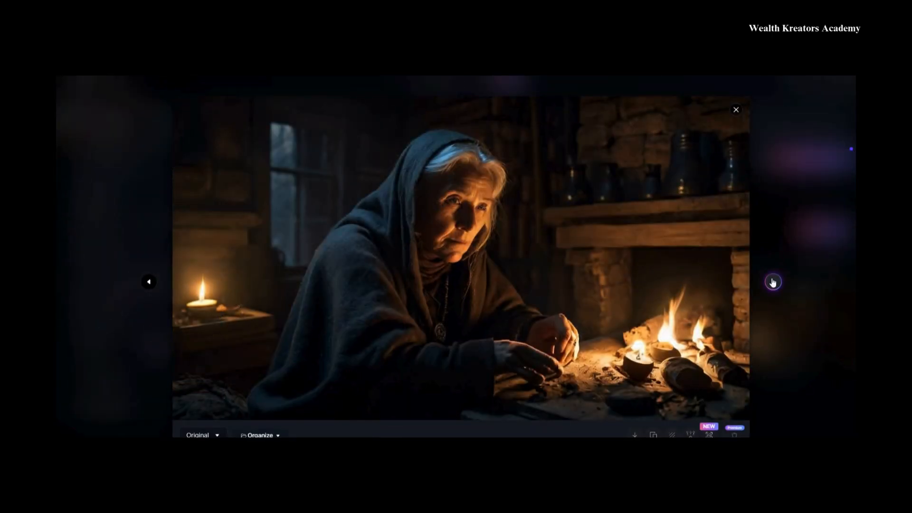
{"action": "left_click", "coordinate": [773, 282]}
{"action": "left_click", "coordinate": [773, 282]}
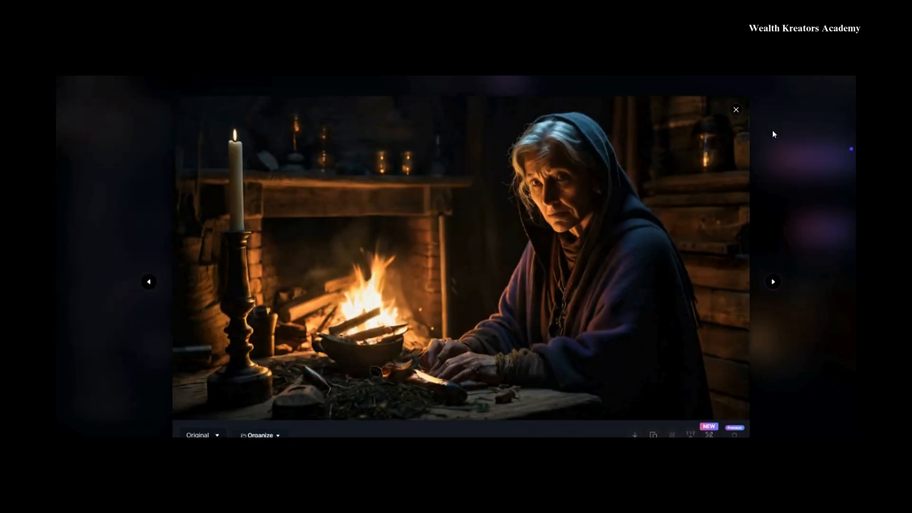
{"action": "left_click", "coordinate": [744, 104]}
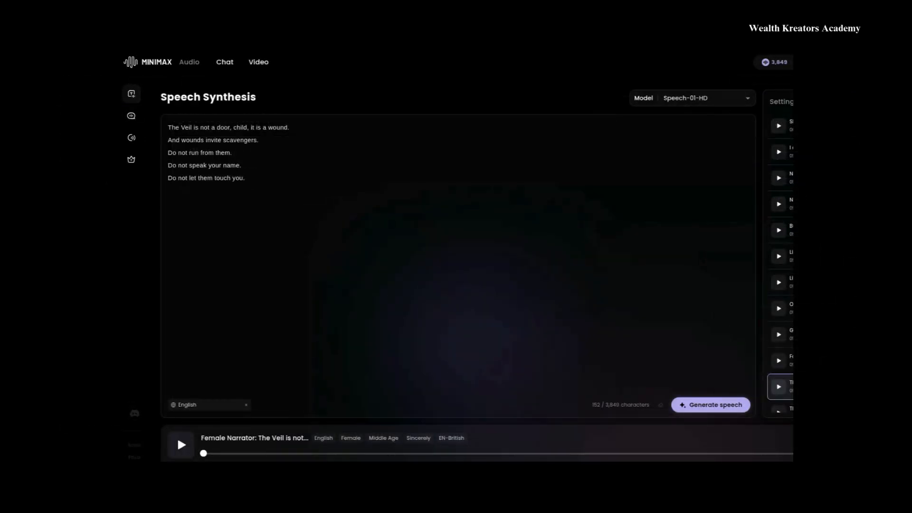
Switch to MiniMax Audio and listen to the Female Narrator speech beginning "The Veil is not a door", then pause it
{"action": "left_click", "coordinate": [177, 437]}
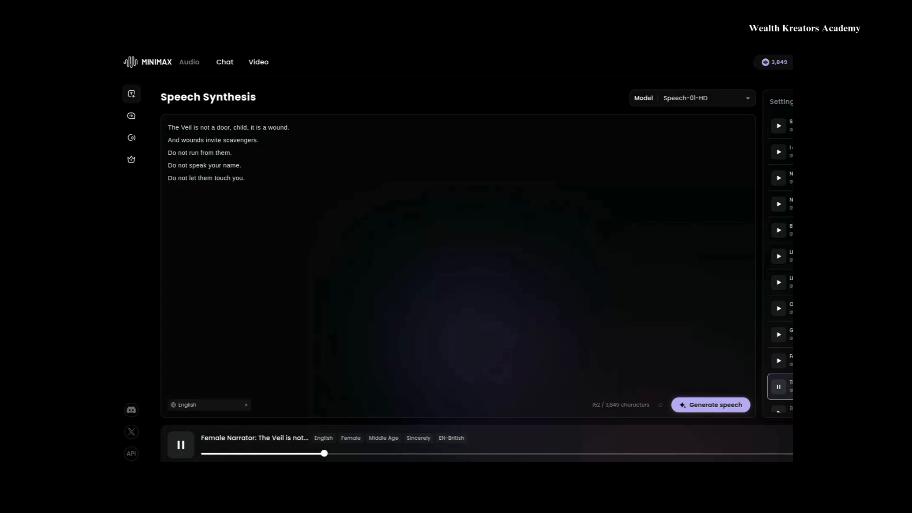
{"action": "left_click", "coordinate": [178, 436]}
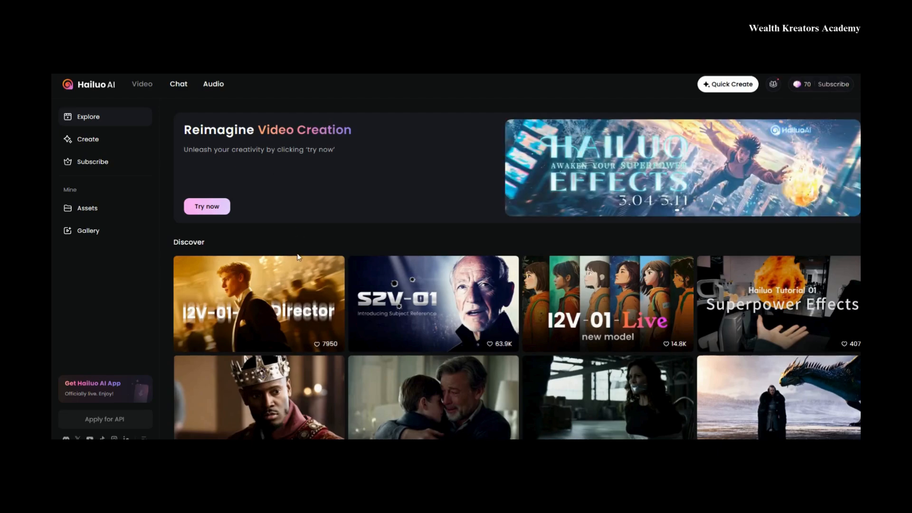
{"action": "mouse_move", "coordinate": [296, 308]}
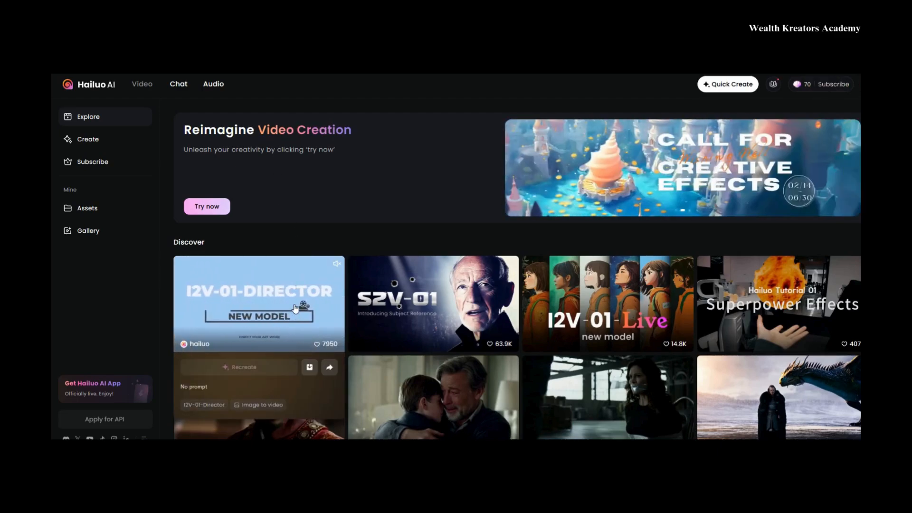
{"action": "mouse_move", "coordinate": [409, 330]}
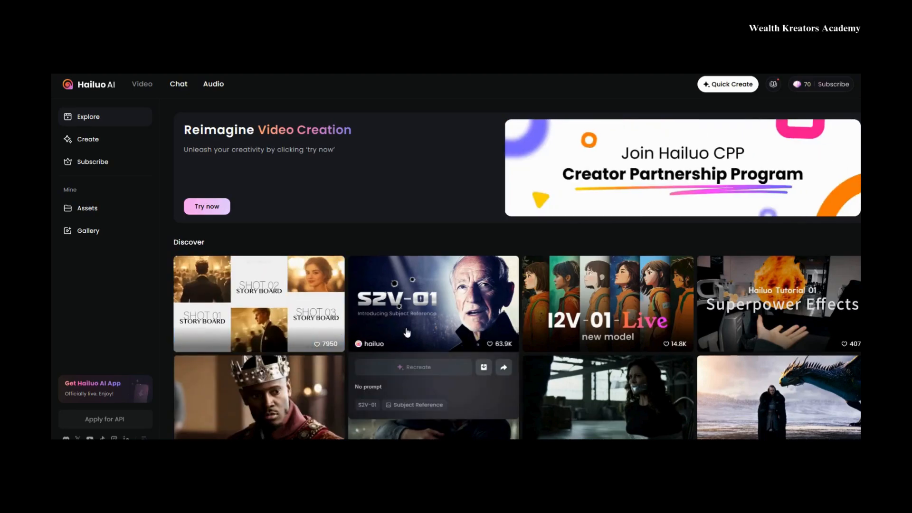
{"action": "mouse_move", "coordinate": [613, 309]}
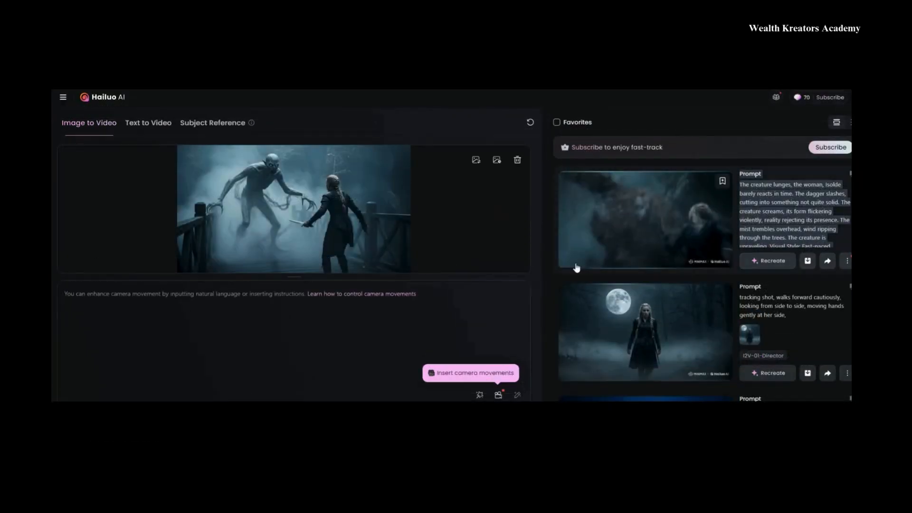
In Hailuo AI's Image to Video, paste the creature fight prompt and delete the "Prompt" heading and blank line before its text
{"action": "right_click", "coordinate": [82, 294]}
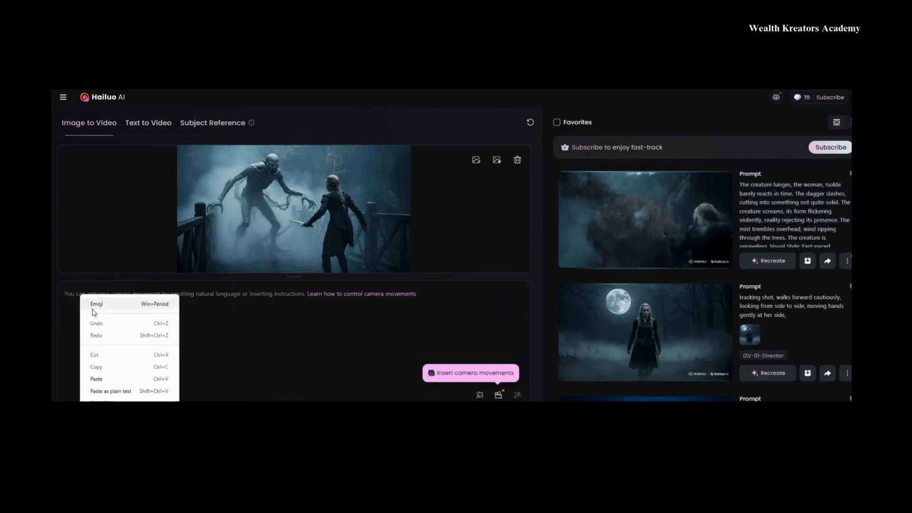
{"action": "left_click", "coordinate": [114, 383]}
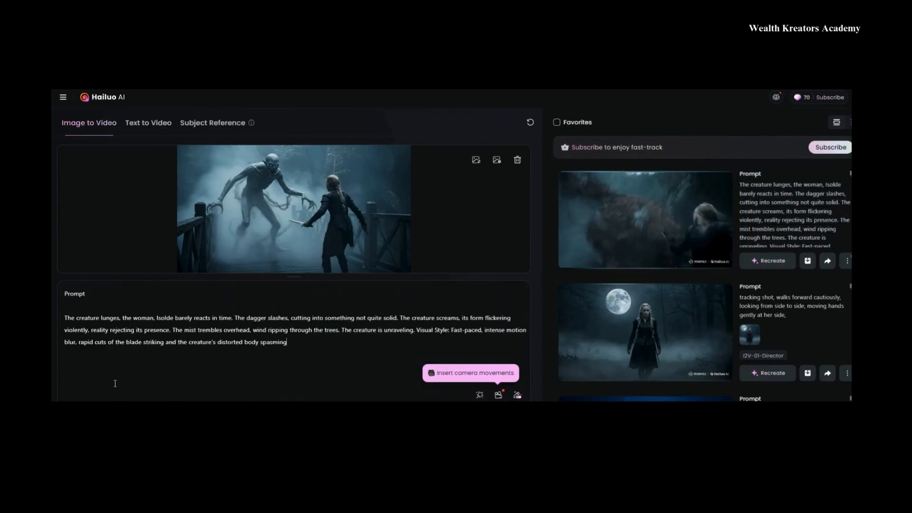
{"action": "left_click", "coordinate": [65, 318]}
{"action": "key", "text": "BackSpace"}
{"action": "key", "text": "BackSpace"}
{"action": "key", "text": "BackSpace"}
{"action": "key", "text": "BackSpace"}
{"action": "key", "text": "BackSpace"}
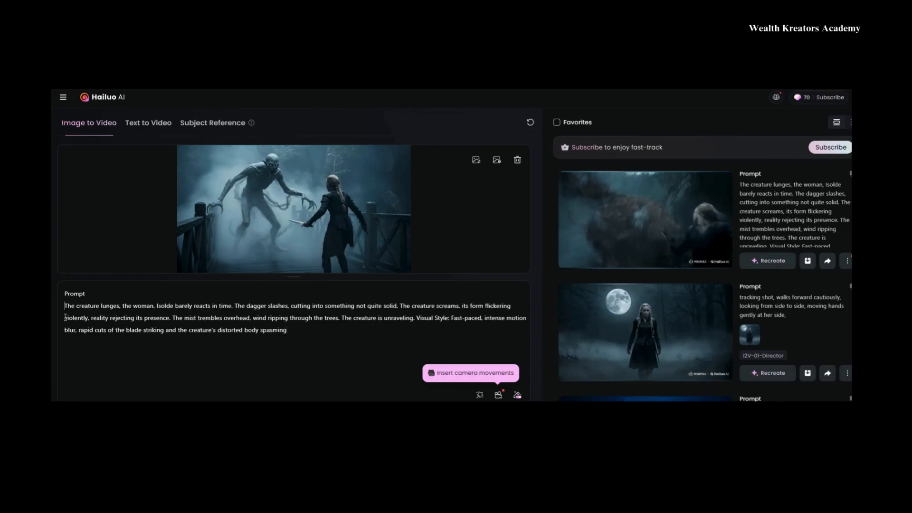
{"action": "key", "text": "BackSpace"}
{"action": "key", "text": "BackSpace"}
{"action": "key", "text": "BackSpace"}
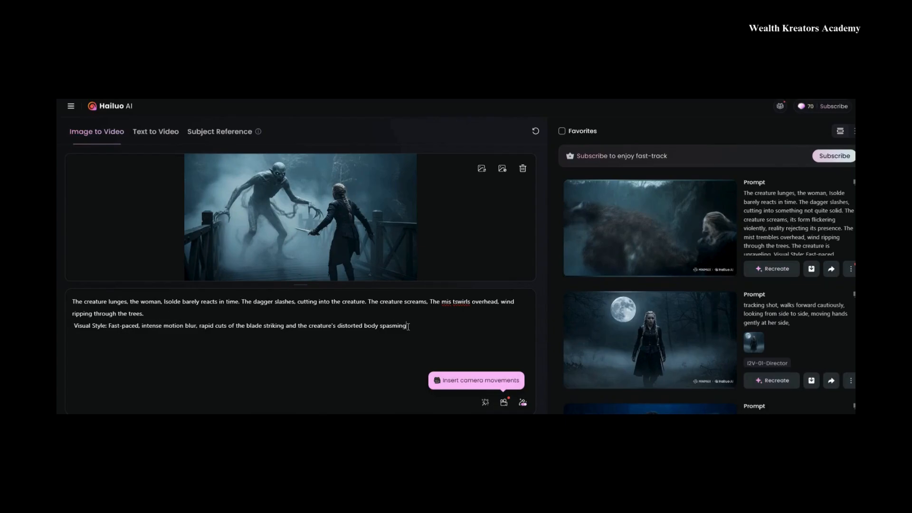
Replace the prompt's Visual Style description with "slow paced fight scene"
{"action": "left_click_drag", "start_coordinate": [408, 326], "coordinate": [109, 328]}
{"action": "key", "text": "BackSpace"}
{"action": "type", "text": "slow "}
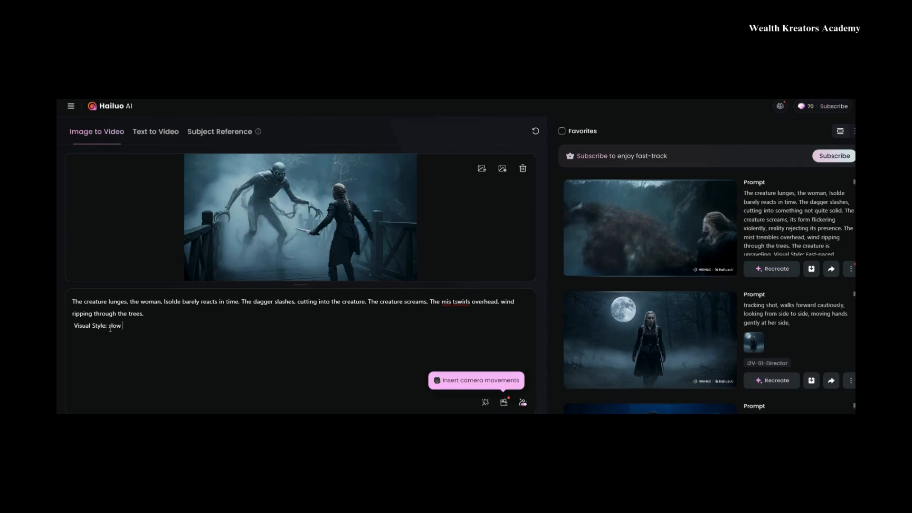
{"action": "type", "text": "paced fight scene"}
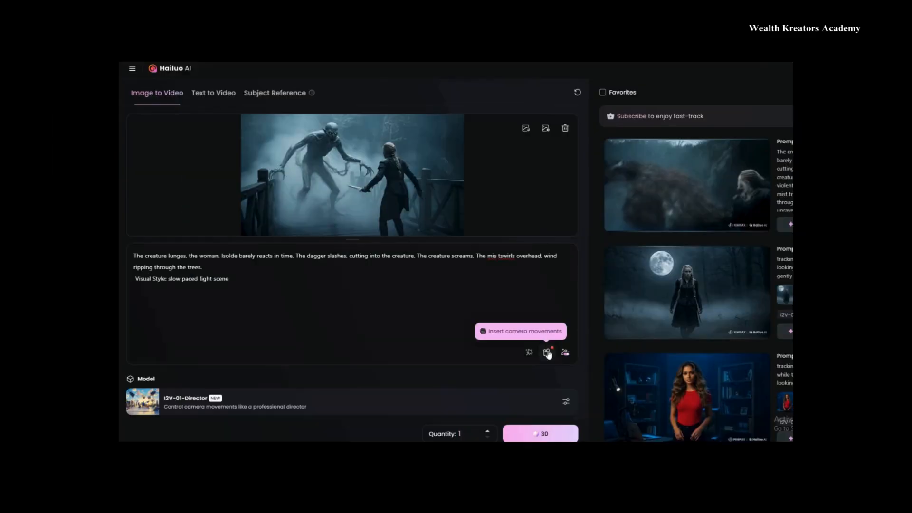
Look through the cinematic camera movement presets, close them, and generate one video with the I2V-01-Director model
{"action": "left_click", "coordinate": [503, 402]}
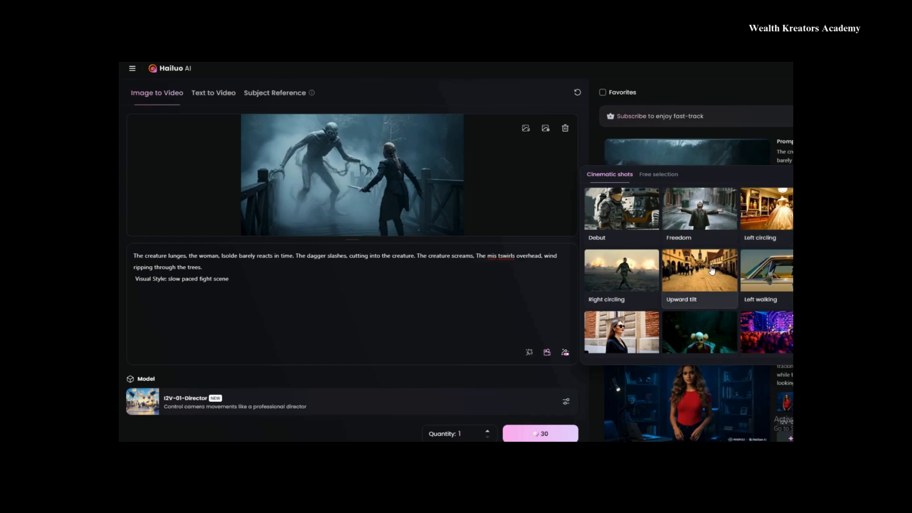
{"action": "left_click", "coordinate": [547, 352]}
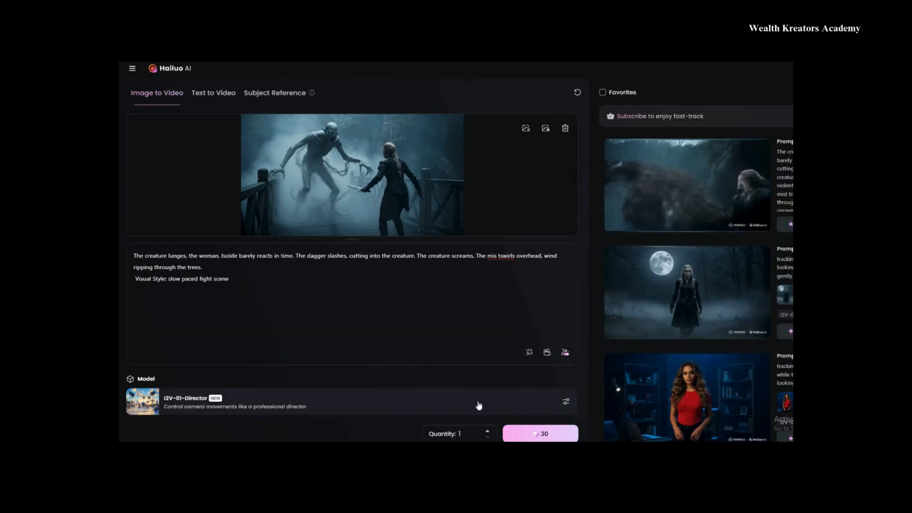
{"action": "left_click", "coordinate": [539, 436]}
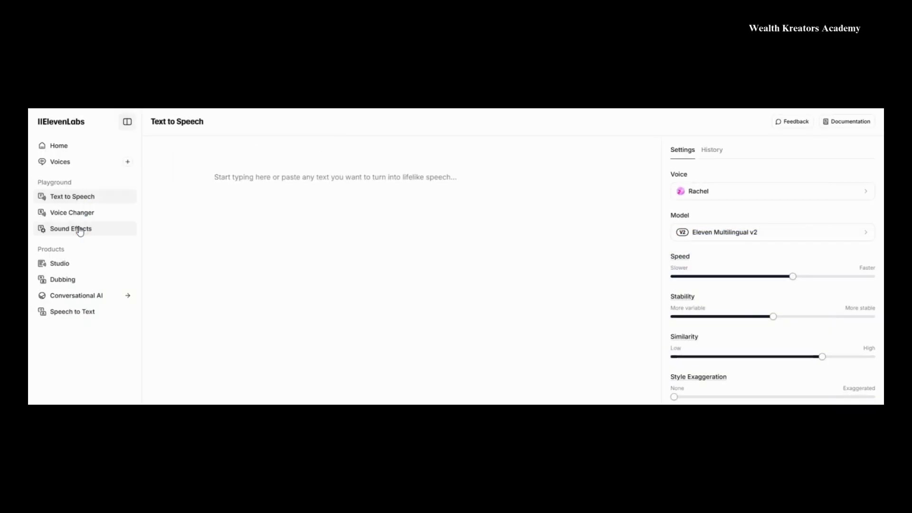
Switch to ElevenLabs Sound Effects and generate a sound effect from the description "wind howling"
{"action": "left_click", "coordinate": [80, 230]}
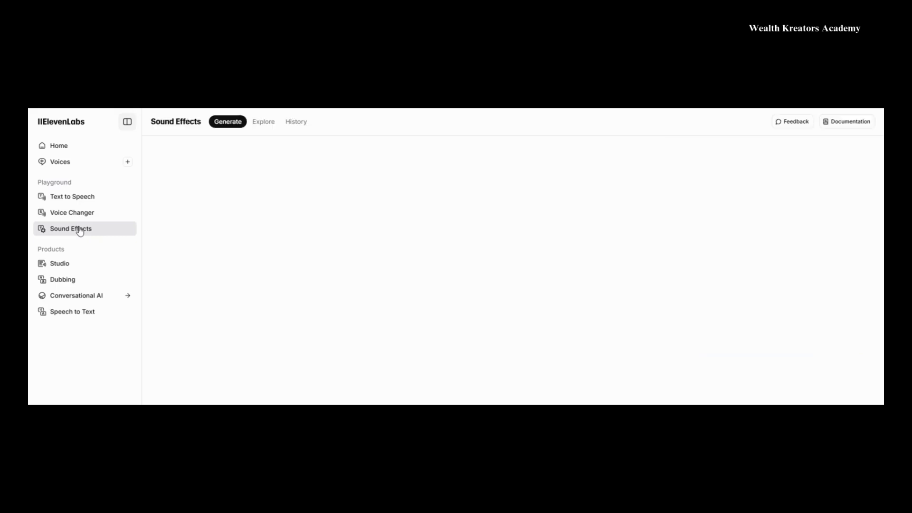
{"action": "left_click", "coordinate": [367, 189]}
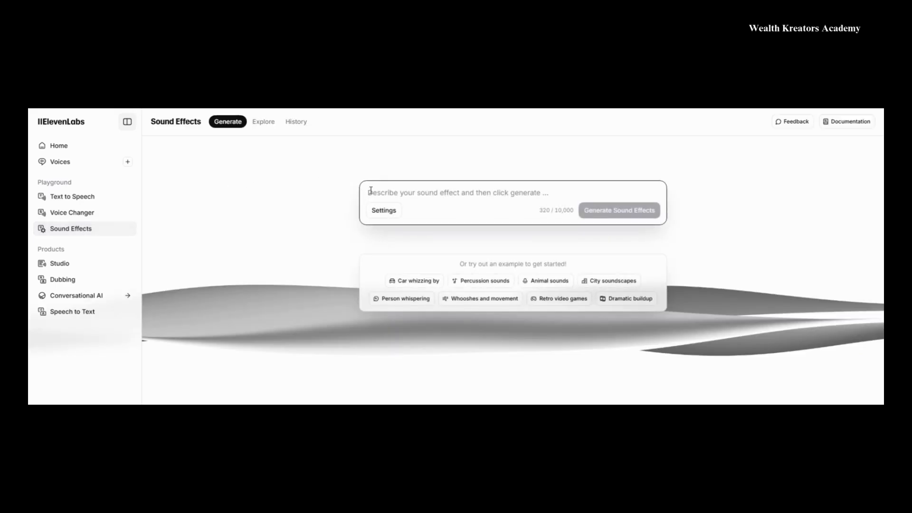
{"action": "type", "text": "Wind"}
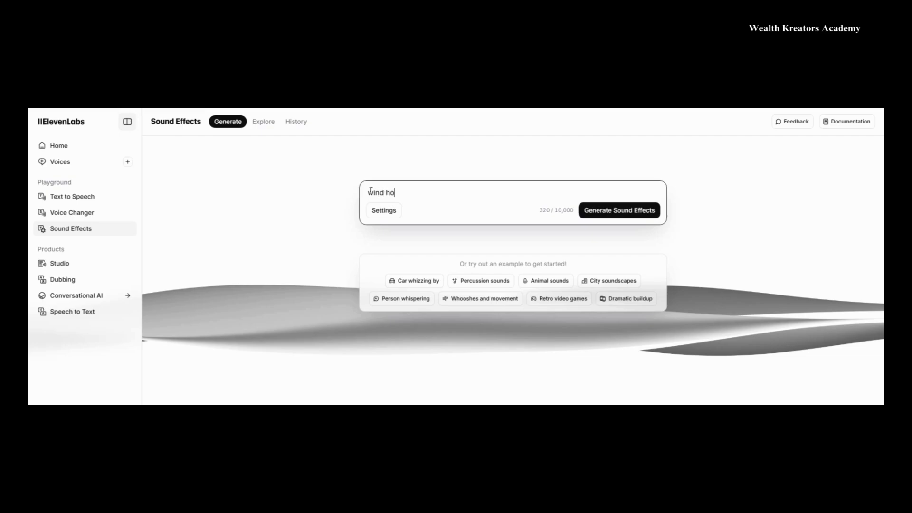
{"action": "left_click", "coordinate": [639, 212]}
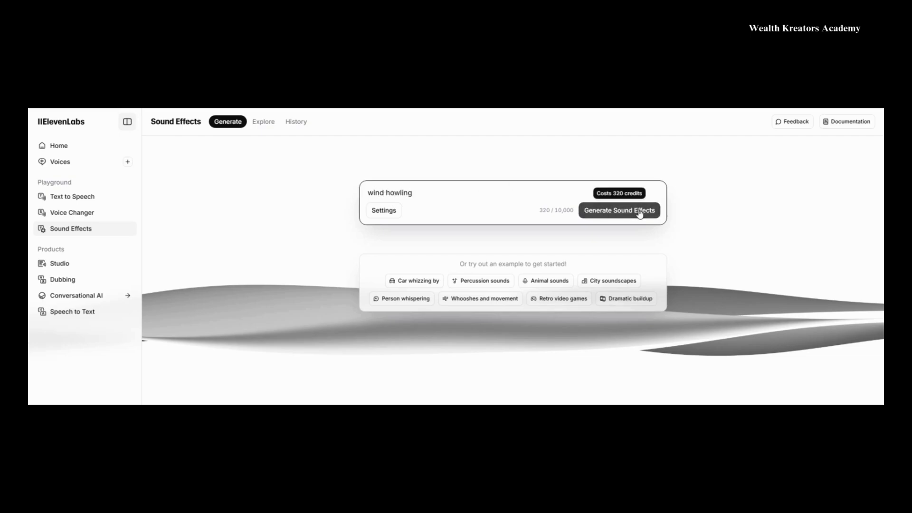